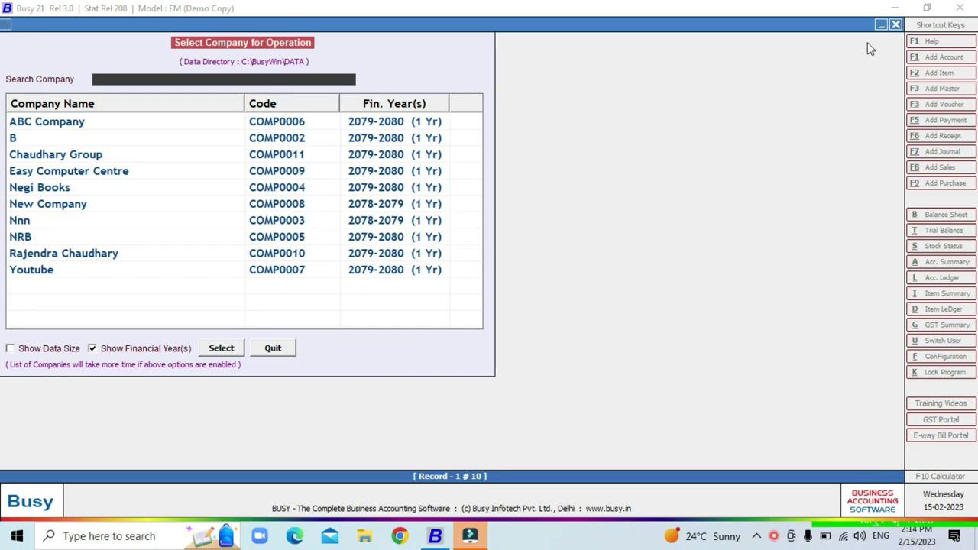
Step: Create a new folder on the Windows desktop and name it "daily backup"
{"action": "left_click", "coordinate": [881, 26]}
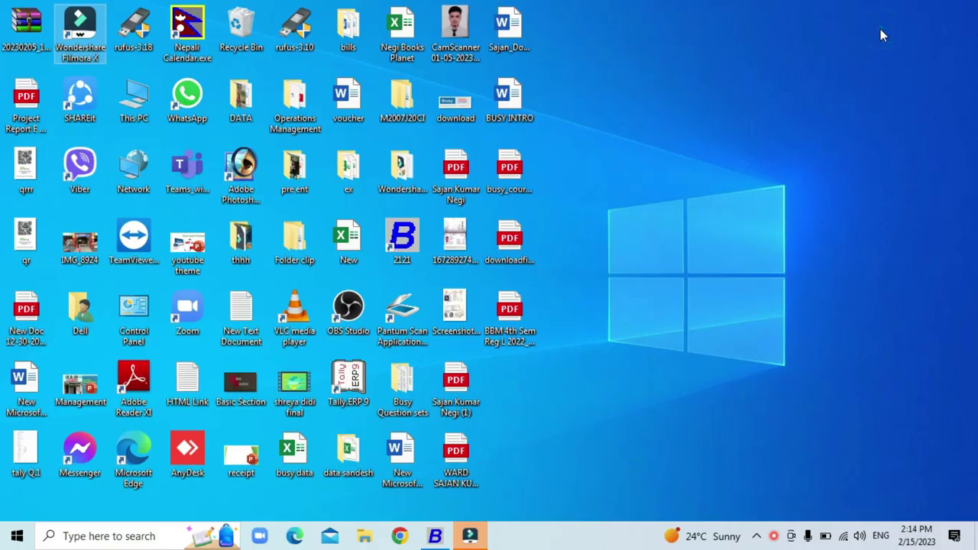
{"action": "right_click", "coordinate": [633, 84]}
{"action": "mouse_move", "coordinate": [695, 205]}
{"action": "left_click", "coordinate": [546, 203]}
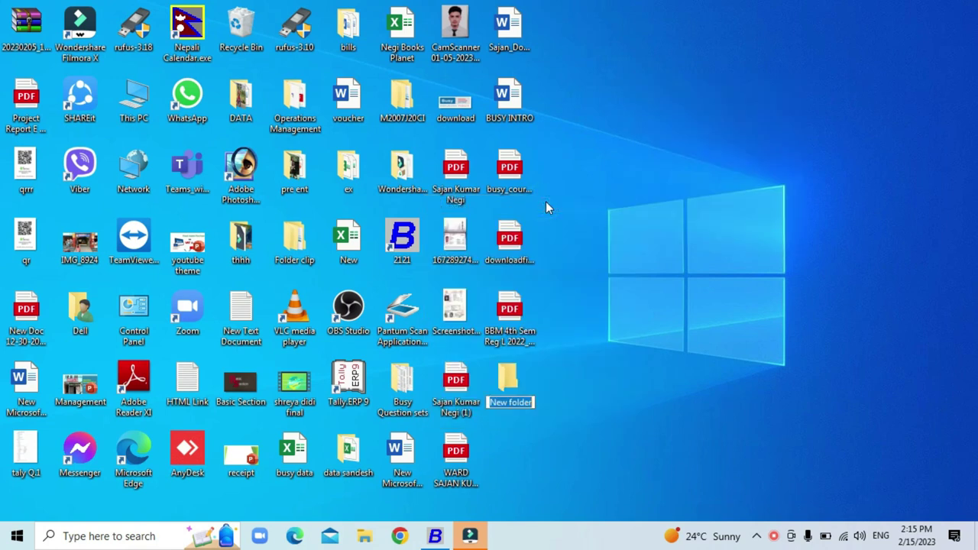
{"action": "type", "text": "da"}
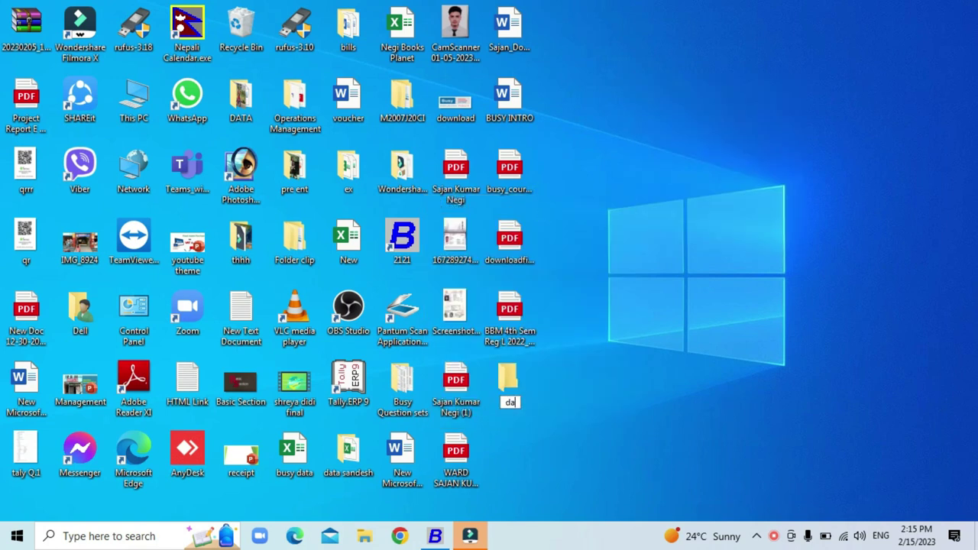
{"action": "type", "text": "ily backup"}
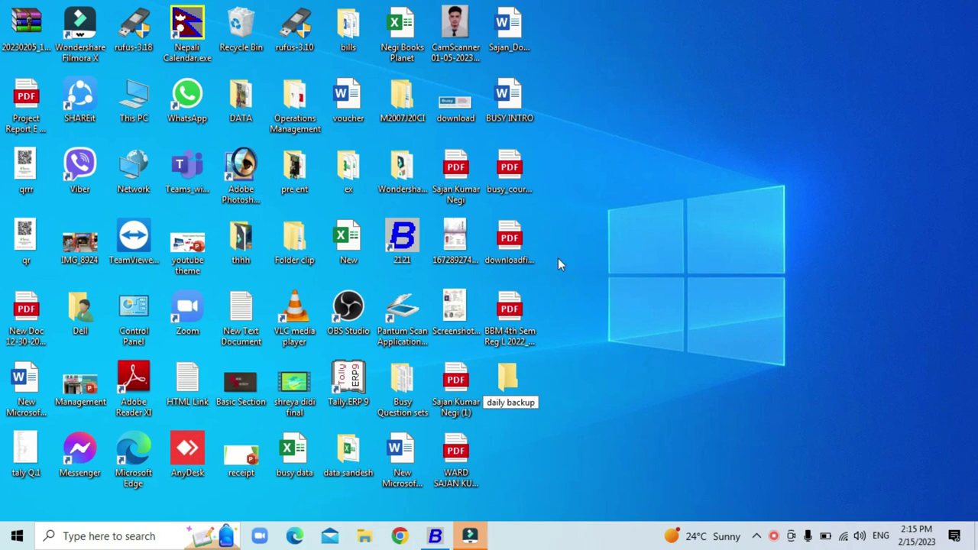
{"action": "key", "text": "Return"}
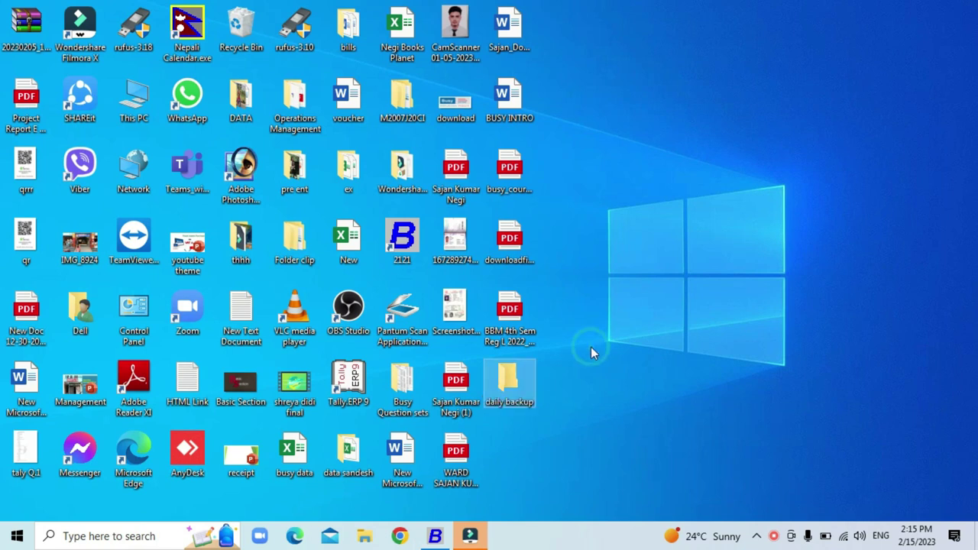
Step: Open the "daily backup" folder and create a subfolder named "sunday" inside it
{"action": "double_click", "coordinate": [513, 370]}
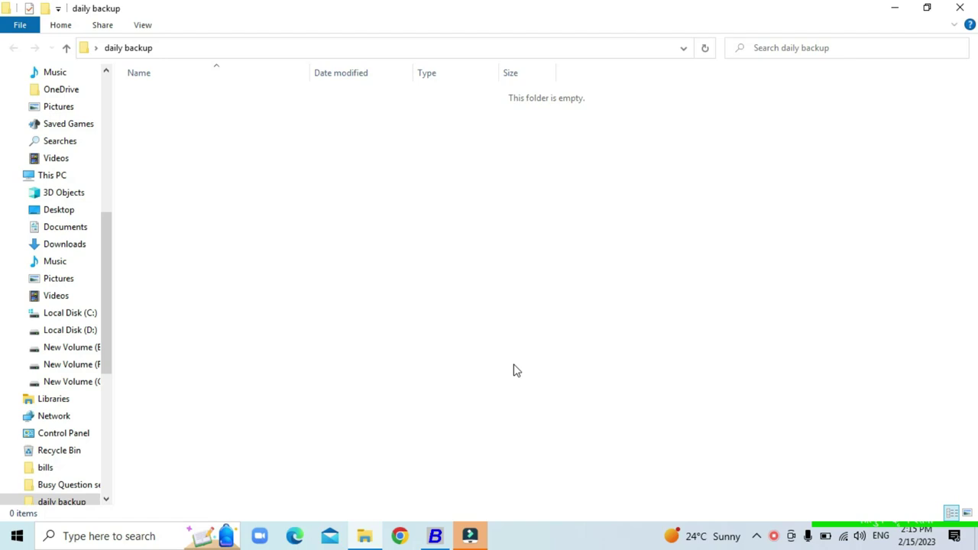
{"action": "right_click", "coordinate": [314, 147]}
{"action": "left_click", "coordinate": [343, 318]}
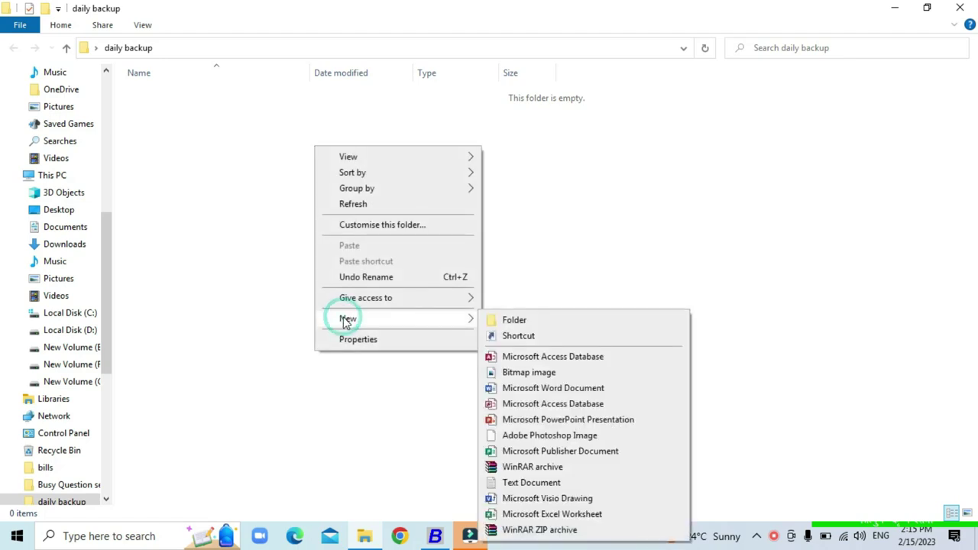
{"action": "left_click", "coordinate": [500, 324]}
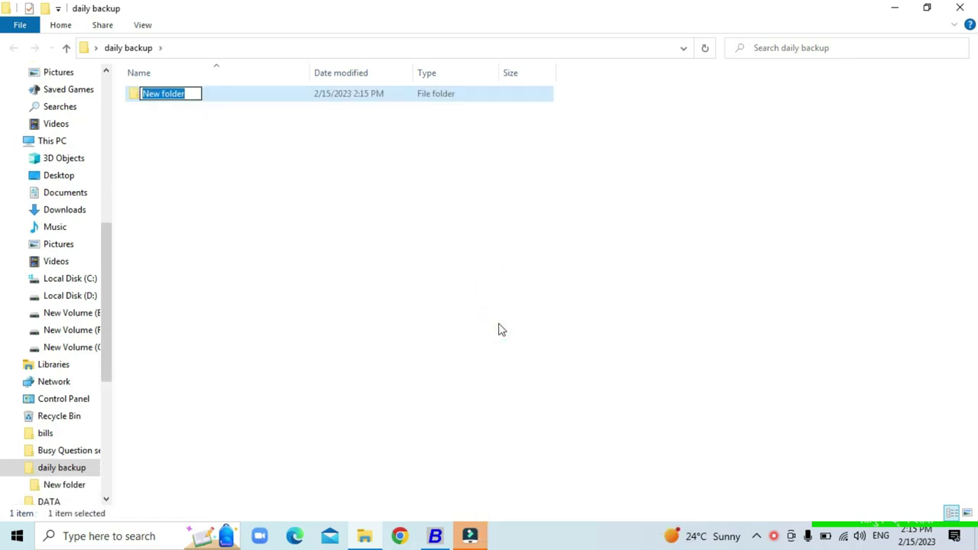
{"action": "type", "text": "sunday"}
{"action": "key", "text": "Return"}
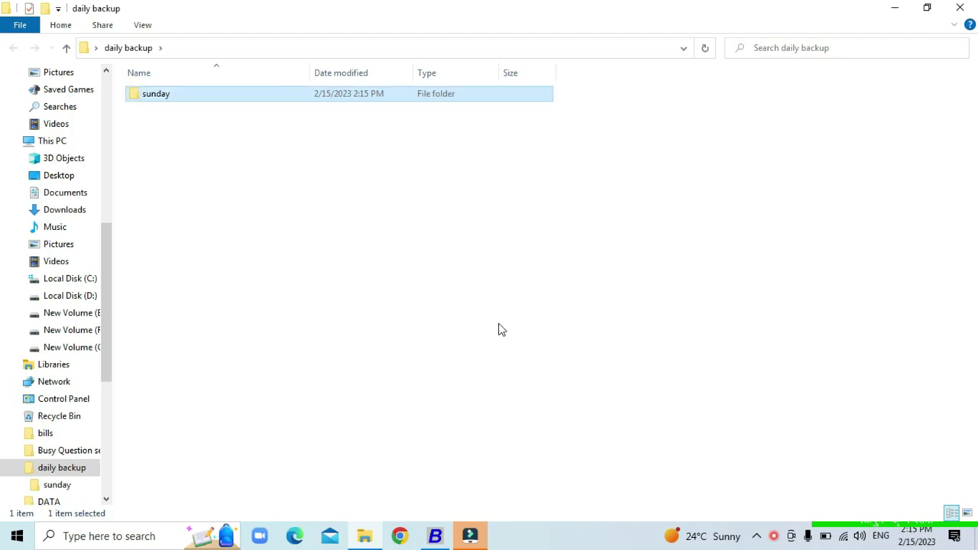
Step: Add two more subfolders named "monday" and "tuesday" to the daily backup folder
{"action": "key", "text": "ctrl+shift+n"}
{"action": "type", "text": "monday"}
{"action": "key", "text": "Return"}
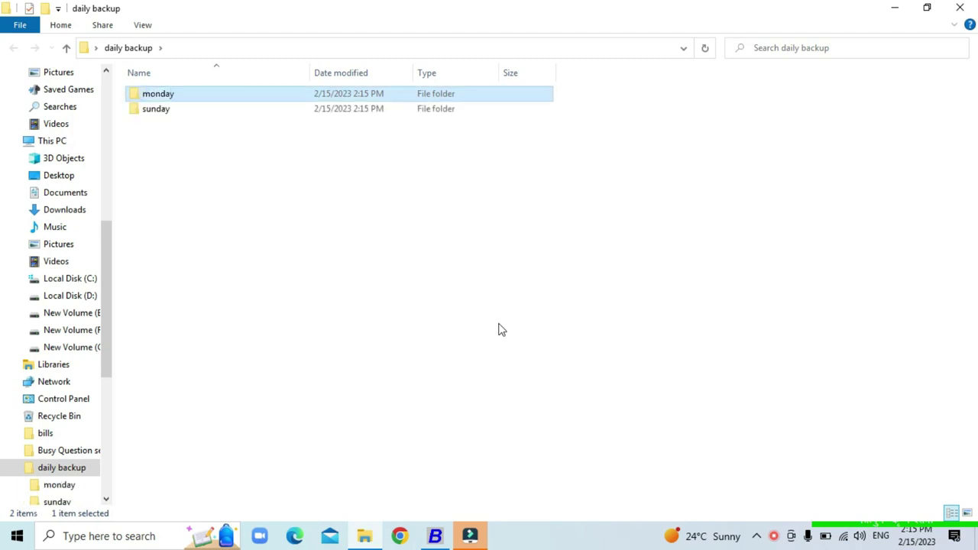
{"action": "key", "text": "ctrl+shift+n"}
{"action": "type", "text": "tuesday"}
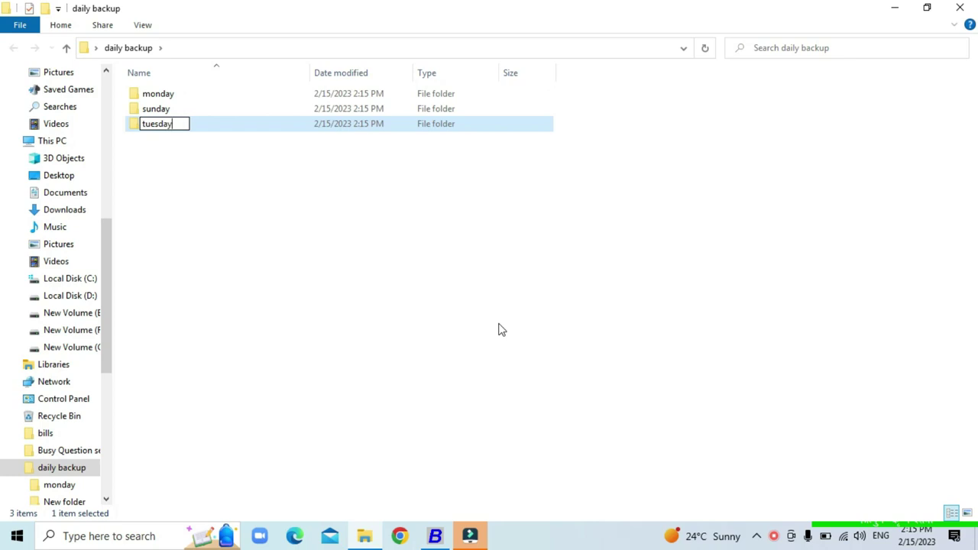
{"action": "key", "text": "Return"}
Step: Add subfolders named "wednesday" and "thurday" to the daily backup folder
{"action": "key", "text": "ctrl+shift+n"}
{"action": "type", "text": "wednesday"}
{"action": "key", "text": "Return"}
{"action": "key", "text": "ctrl+shift+n"}
{"action": "type", "text": "thurday"}
{"action": "key", "text": "Return"}
Step: Add subfolders named "friday" and "saturday" to the daily backup folder and close its window
{"action": "key", "text": "ctrl+shift+n"}
{"action": "type", "text": "firday"}
{"action": "key", "text": "BackSpace"}
{"action": "key", "text": "BackSpace"}
{"action": "key", "text": "BackSpace"}
{"action": "key", "text": "BackSpace"}
{"action": "key", "text": "BackSpace"}
{"action": "type", "text": "riday"}
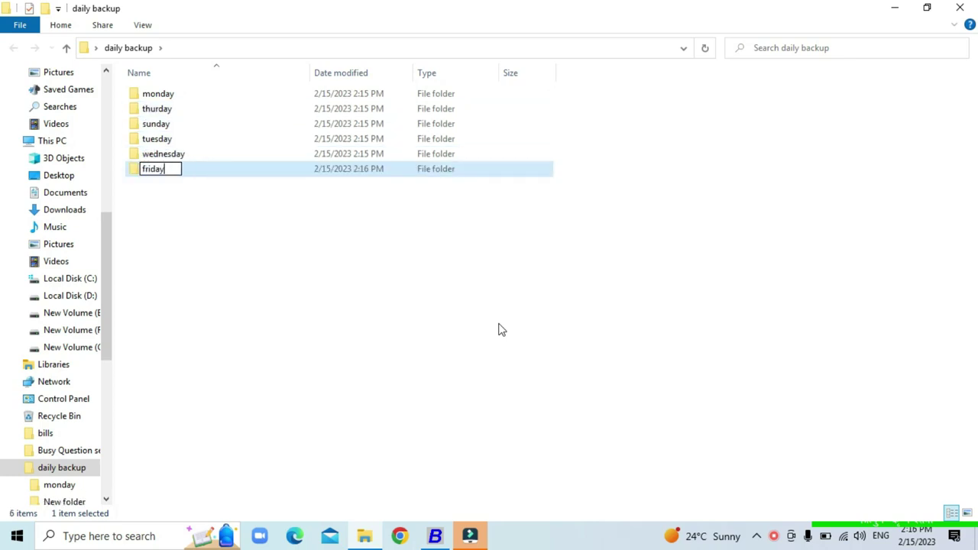
{"action": "key", "text": "Return"}
{"action": "key", "text": "ctrl+shift+n"}
{"action": "type", "text": "saturday"}
{"action": "key", "text": "Return"}
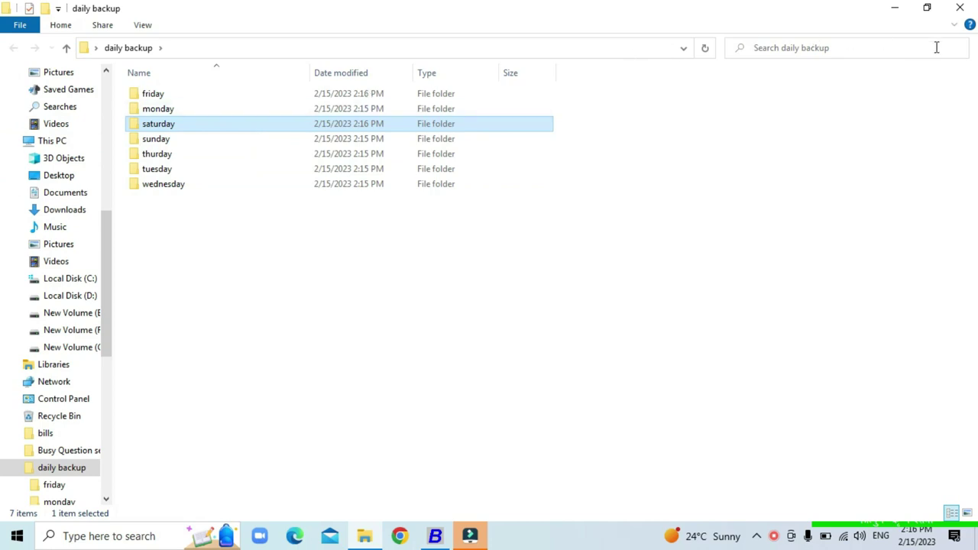
{"action": "left_click", "coordinate": [962, 9]}
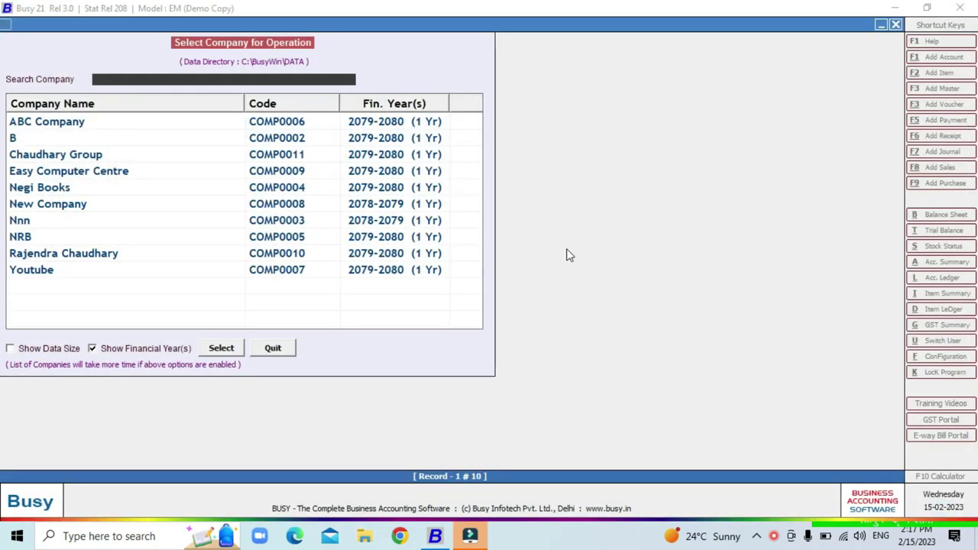
Step: Switch to Busy 21 and open the company "Youtube" from the company list
{"action": "key", "text": "Escape"}
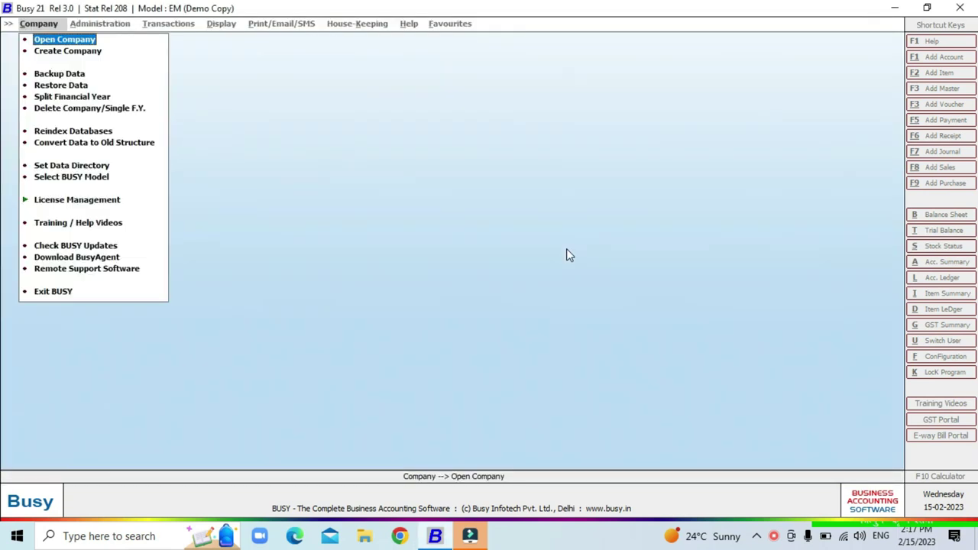
{"action": "key", "text": "Return"}
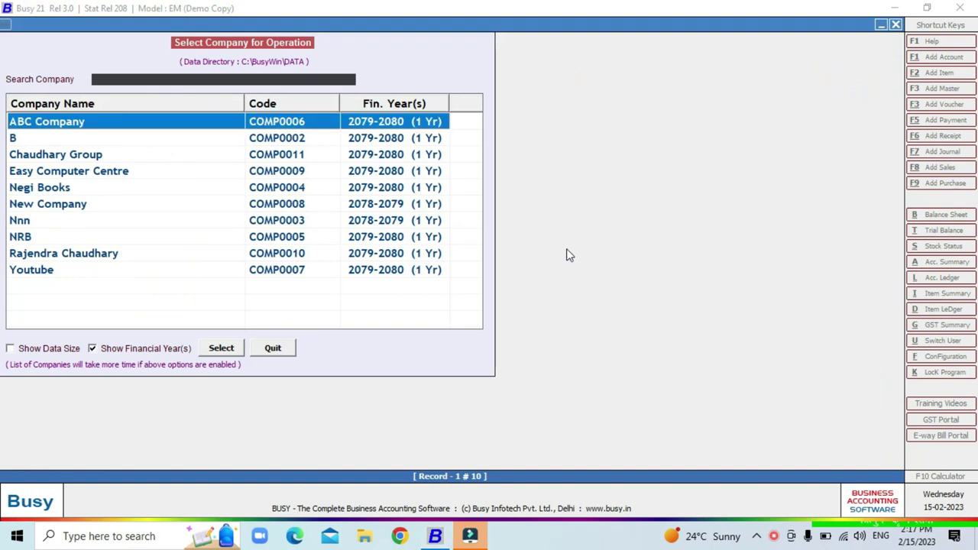
{"action": "key", "text": "End"}
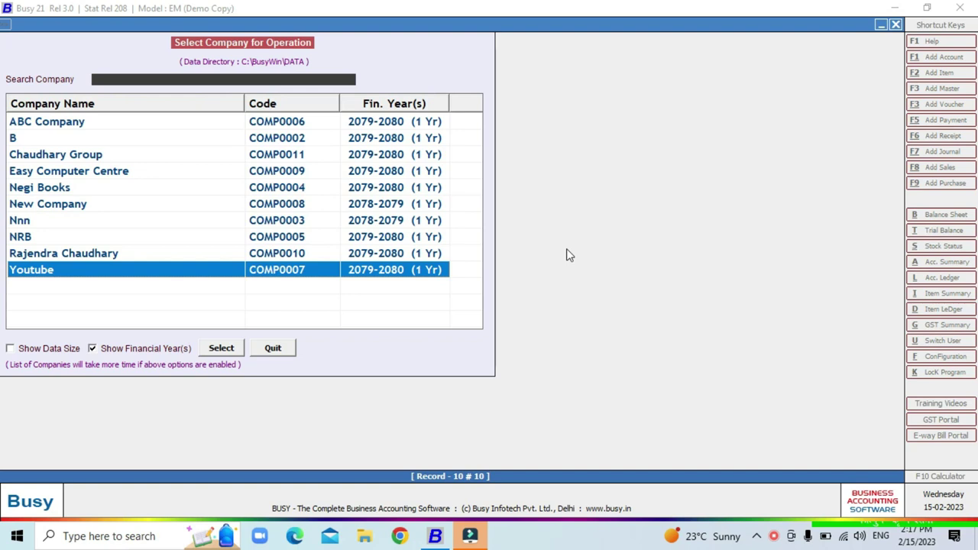
{"action": "key", "text": "Return"}
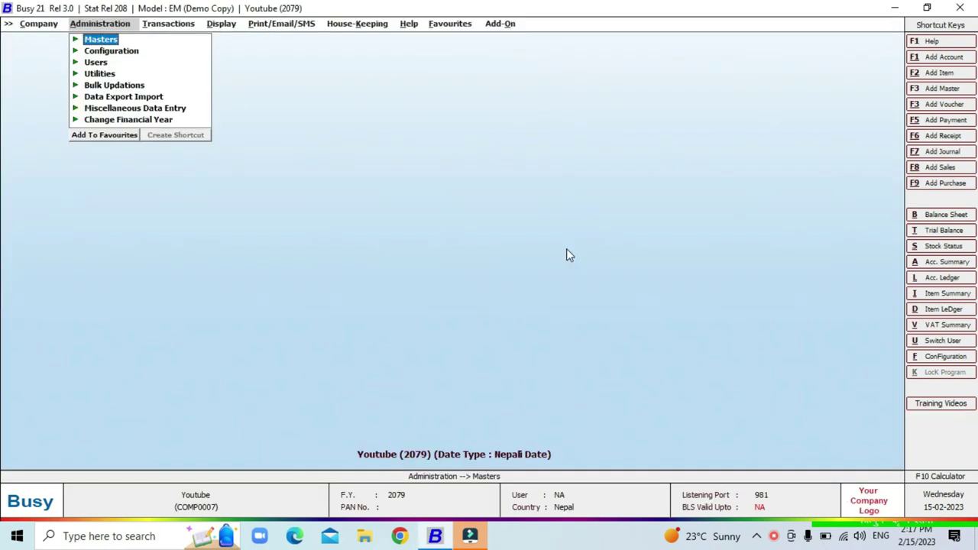
Step: Open the Backup Configuration from the administration configuration options
{"action": "key", "text": "Down"}
{"action": "key", "text": "Return"}
{"action": "key", "text": "Down"}
{"action": "key", "text": "Down"}
{"action": "key", "text": "Down"}
{"action": "key", "text": "Down"}
{"action": "key", "text": "Down"}
{"action": "key", "text": "Down"}
{"action": "key", "text": "Down"}
{"action": "key", "text": "Down"}
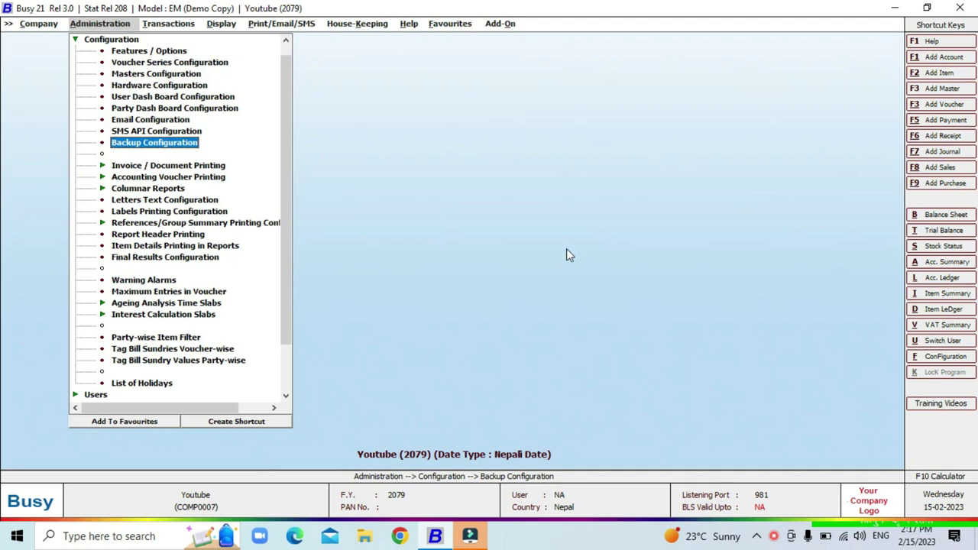
{"action": "key", "text": "Return"}
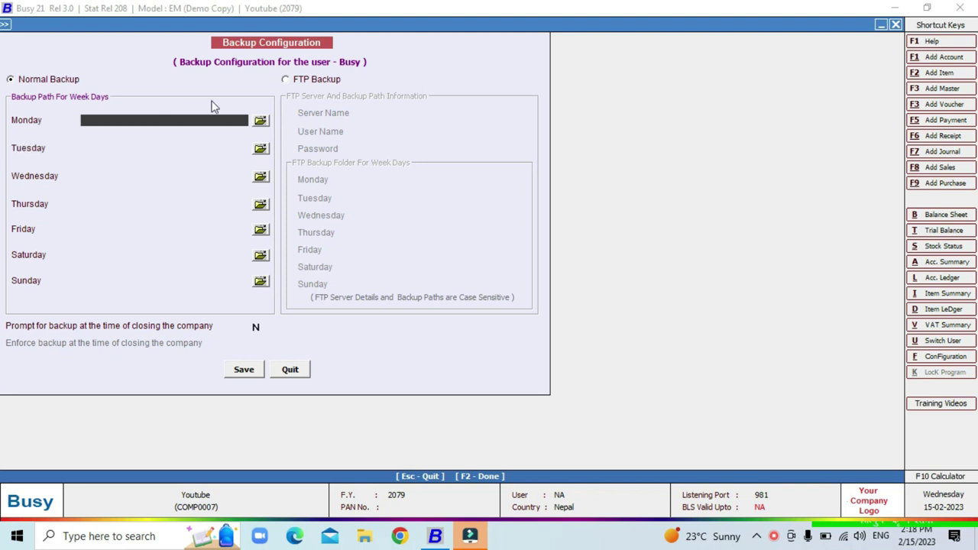
Step: Set Monday's backup path to the "monday" folder inside daily backup on the Desktop
{"action": "left_click", "coordinate": [259, 126]}
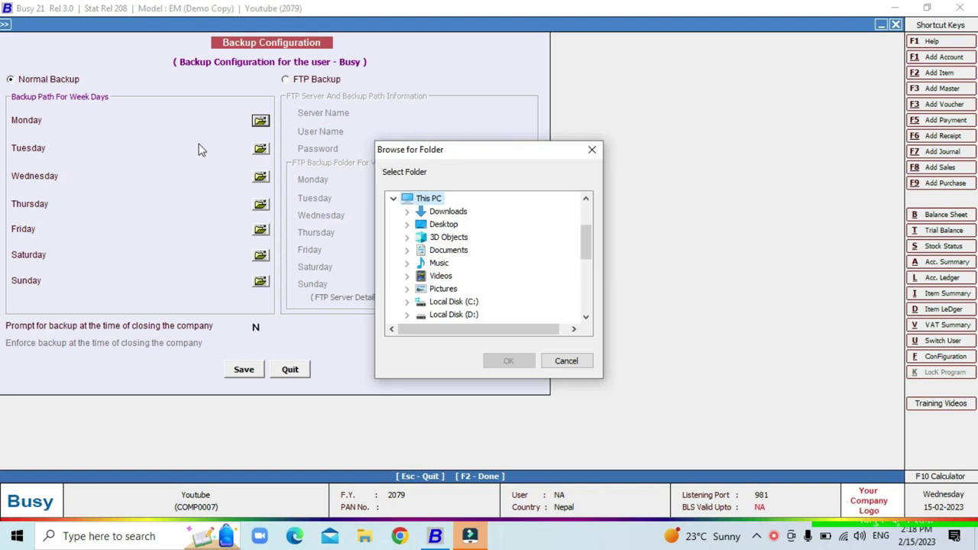
{"action": "left_click", "coordinate": [412, 225]}
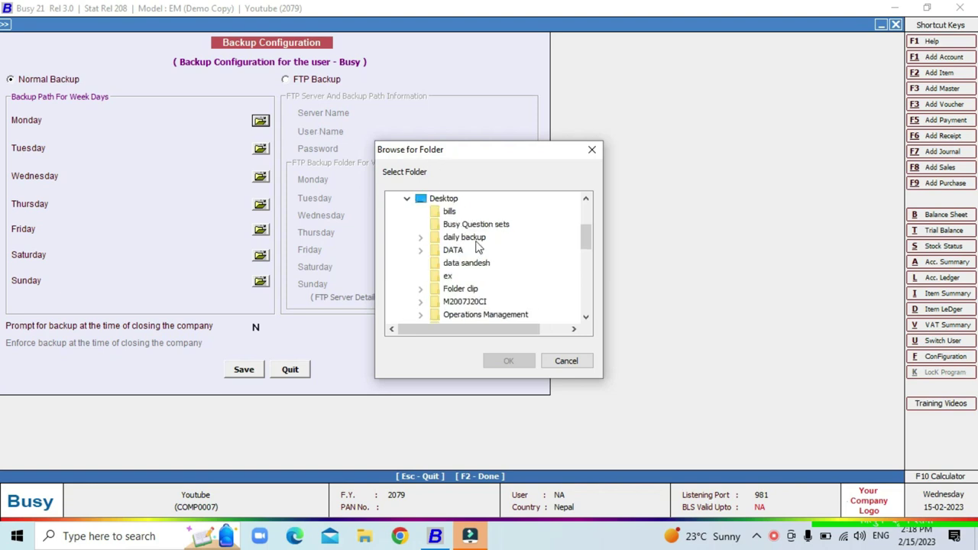
{"action": "left_click", "coordinate": [421, 238]}
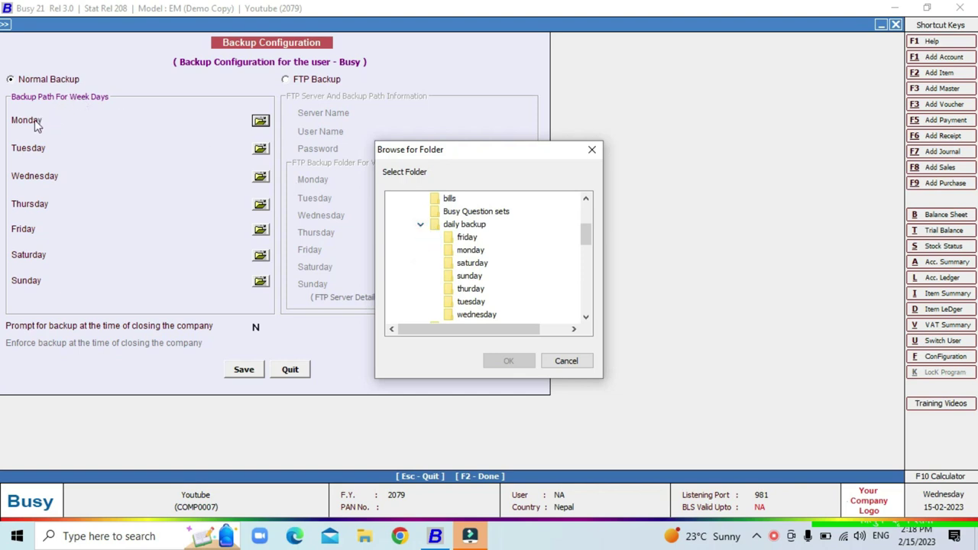
{"action": "left_click", "coordinate": [470, 251]}
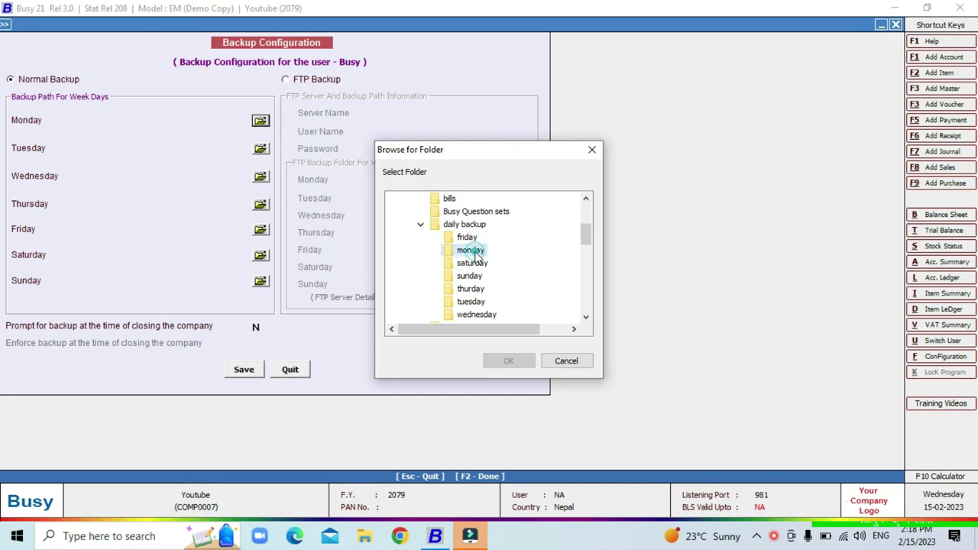
{"action": "left_click", "coordinate": [490, 361]}
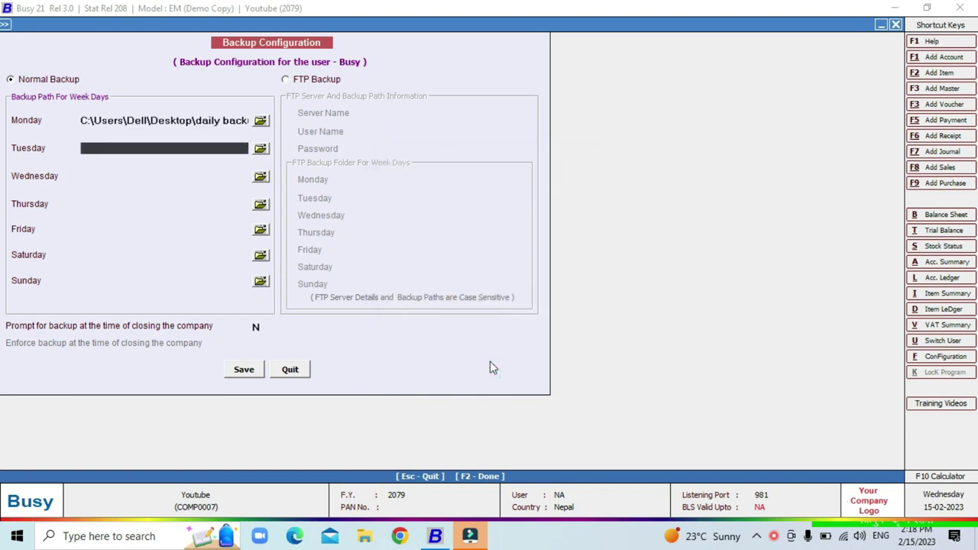
Step: Set Tuesday's backup path to the "tuesday" folder inside daily backup on the Desktop
{"action": "left_click", "coordinate": [260, 150]}
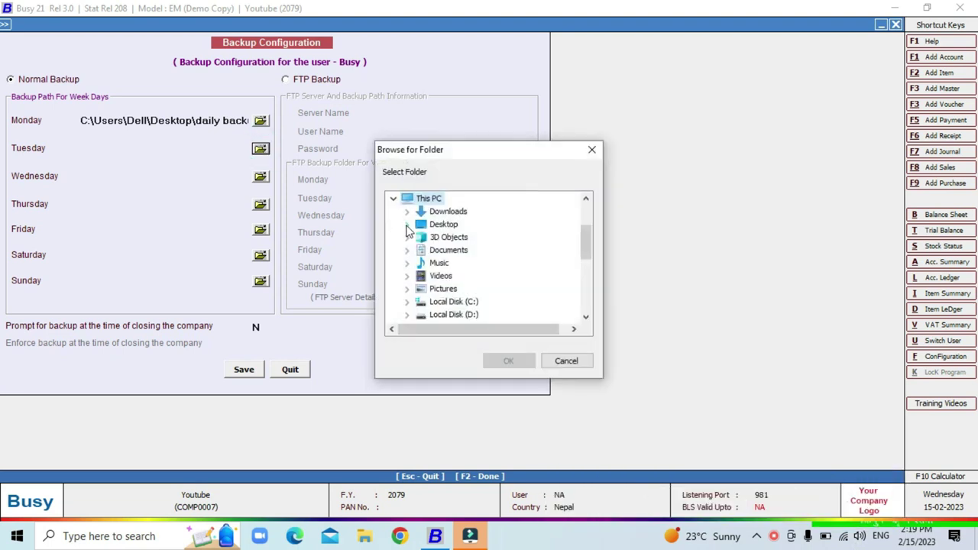
{"action": "left_click", "coordinate": [406, 225]}
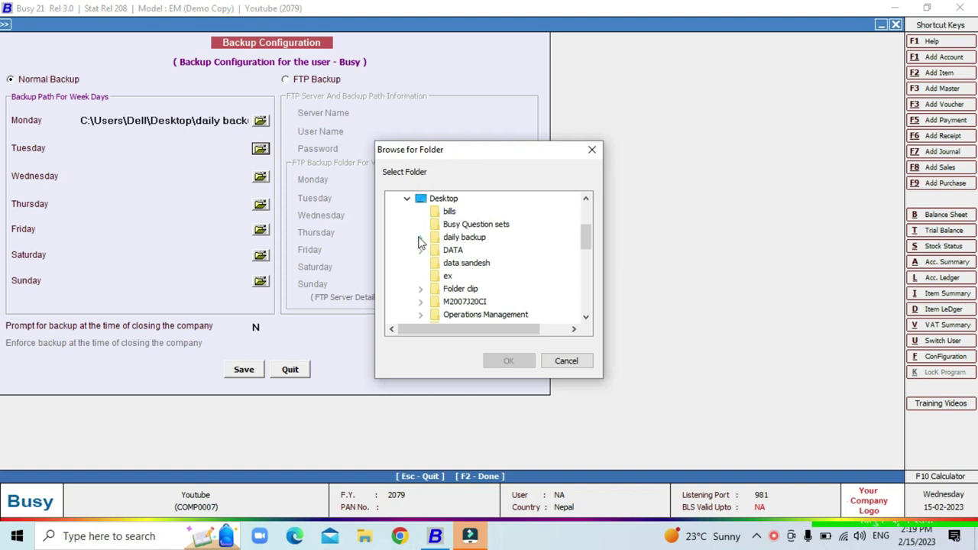
{"action": "left_click", "coordinate": [420, 238]}
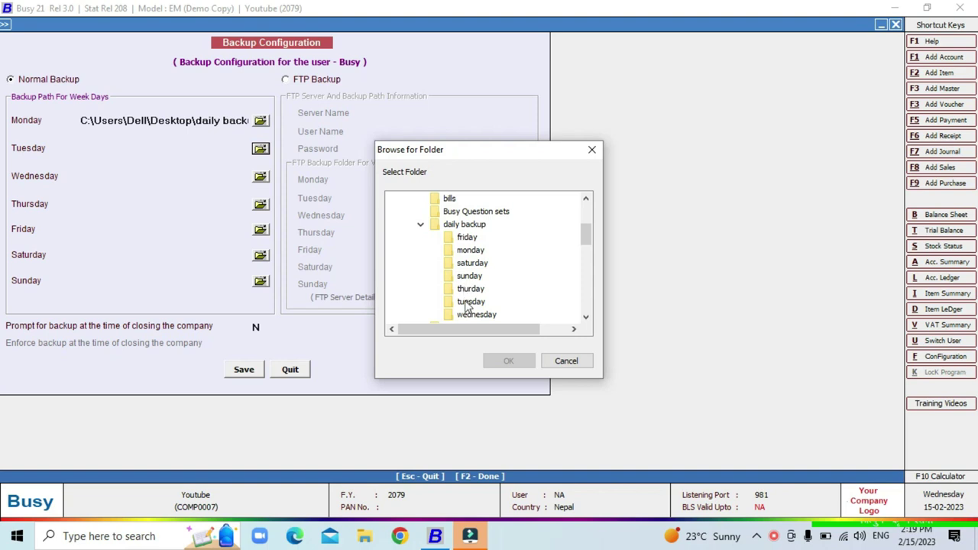
{"action": "left_click", "coordinate": [469, 303]}
{"action": "left_click", "coordinate": [507, 361]}
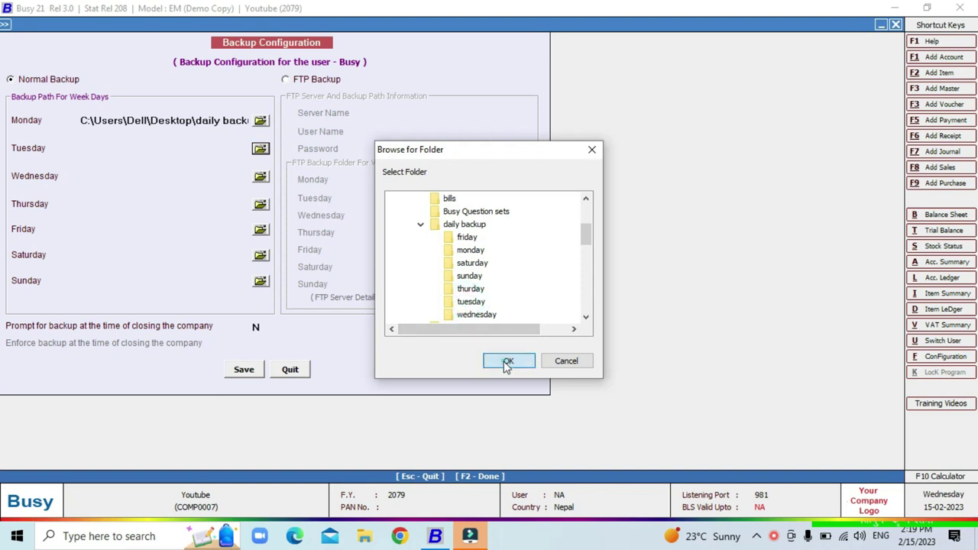
Step: Set Wednesday's backup path to the "wednesday" folder inside daily backup on the Desktop
{"action": "left_click", "coordinate": [260, 176]}
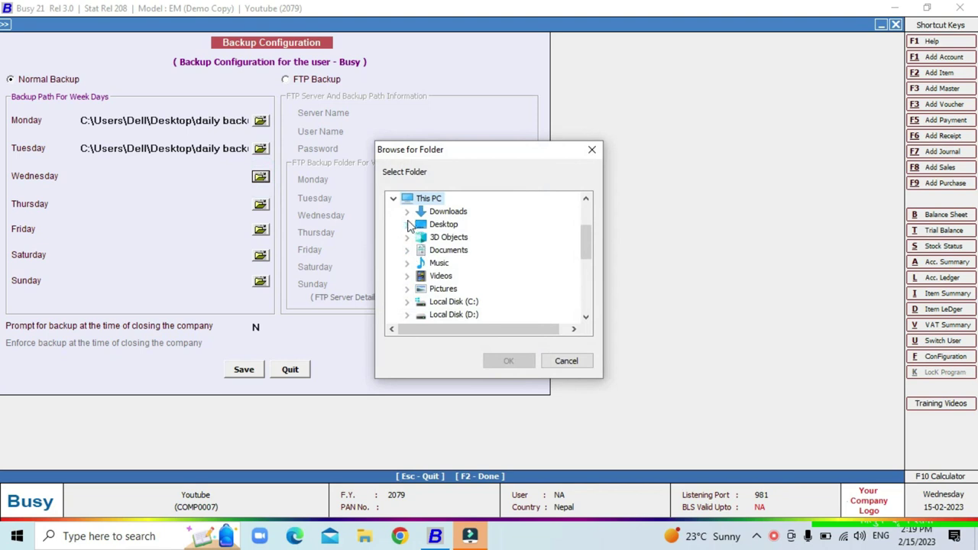
{"action": "left_click", "coordinate": [409, 224]}
{"action": "left_click", "coordinate": [422, 237]}
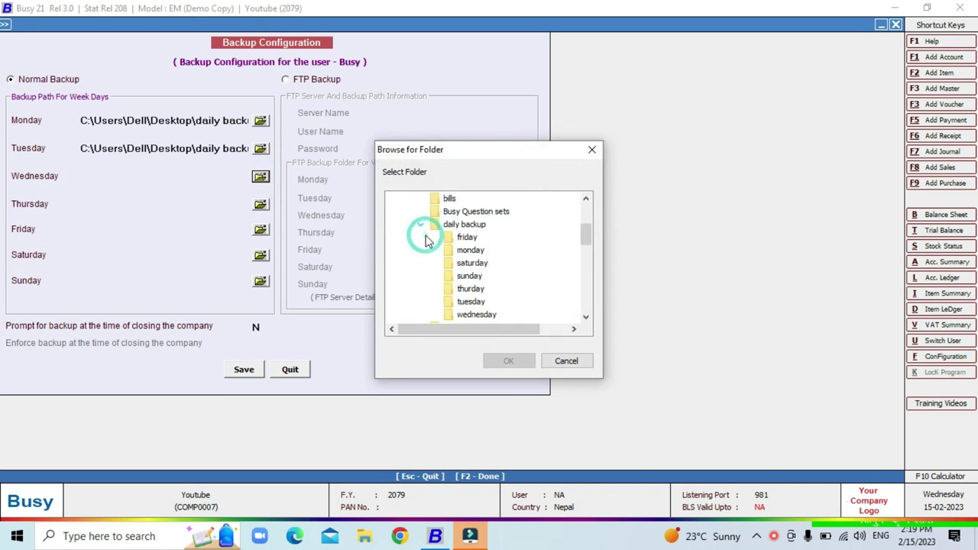
{"action": "left_click", "coordinate": [470, 314]}
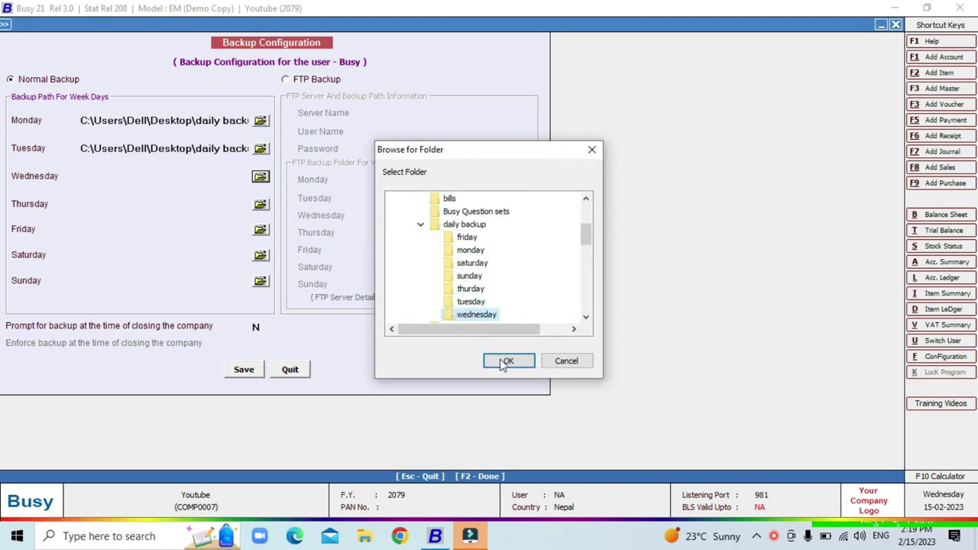
{"action": "left_click", "coordinate": [508, 362]}
Step: Set the Thursday and Friday backup paths to the "thurday" and "friday" folders inside daily backup
{"action": "key", "text": "Return"}
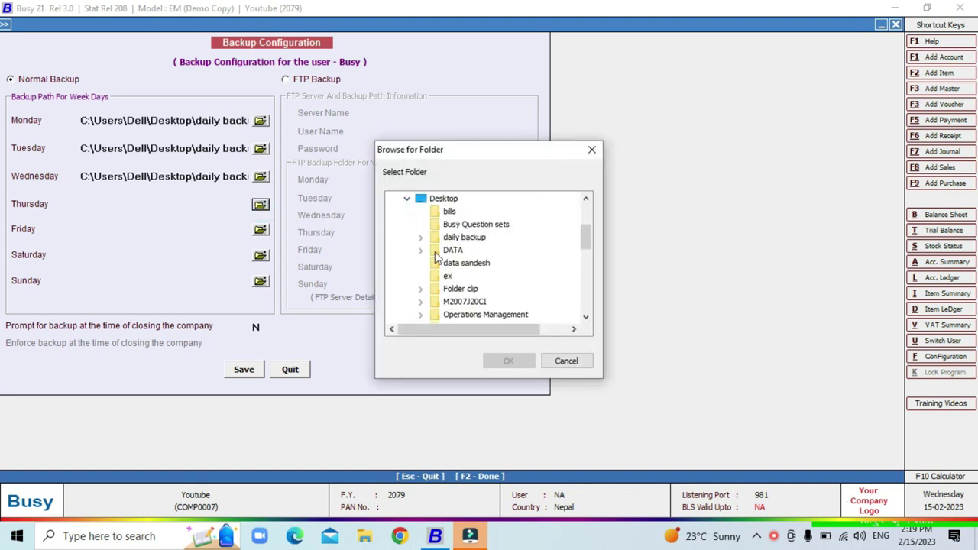
{"action": "left_click", "coordinate": [471, 289]}
{"action": "key", "text": "Return"}
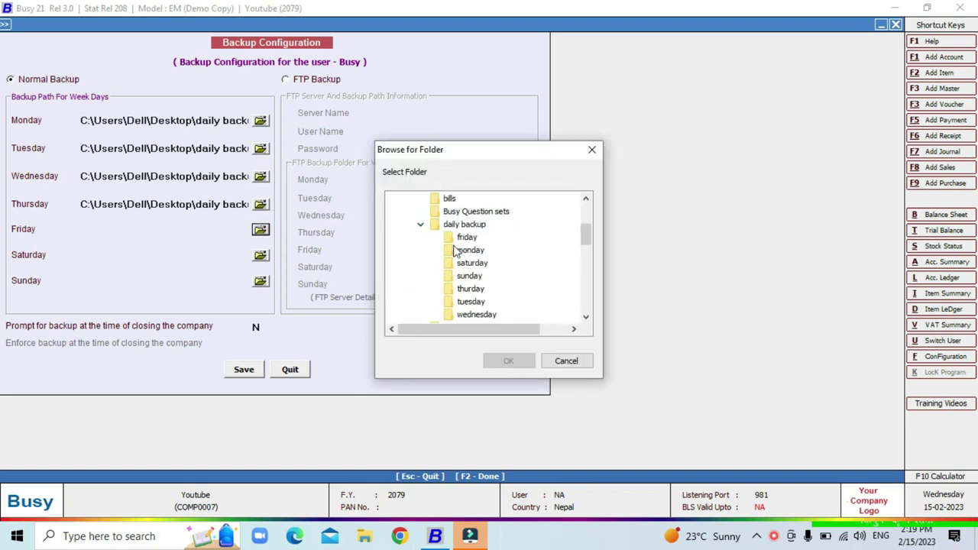
{"action": "left_click", "coordinate": [466, 237]}
{"action": "key", "text": "Return"}
Step: Set the Saturday and Sunday backup paths to the "saturday" and "sunday" folders inside daily backup
{"action": "left_click", "coordinate": [260, 256]}
{"action": "left_click", "coordinate": [472, 263]}
{"action": "key", "text": "Return"}
{"action": "key", "text": "Return"}
{"action": "left_click", "coordinate": [469, 276]}
{"action": "key", "text": "Return"}
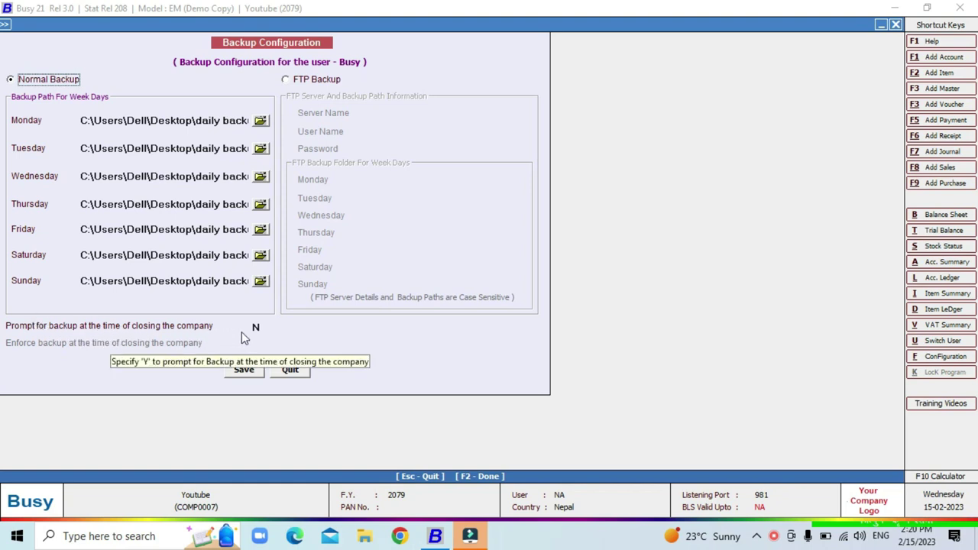
Step: Set the prompt for backup at the time of closing the company to Y and save the backup configuration
{"action": "key", "text": "Return"}
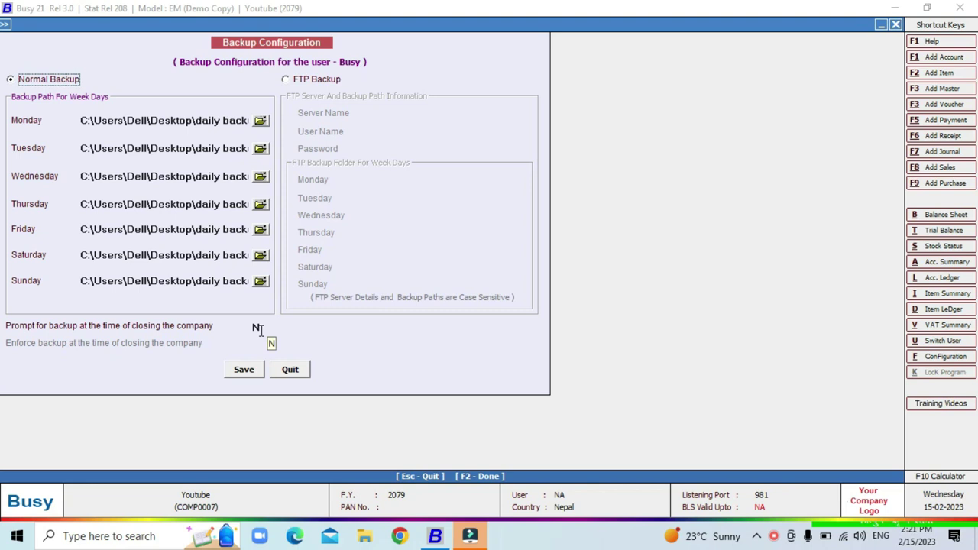
{"action": "left_click", "coordinate": [260, 330]}
{"action": "key", "text": "y"}
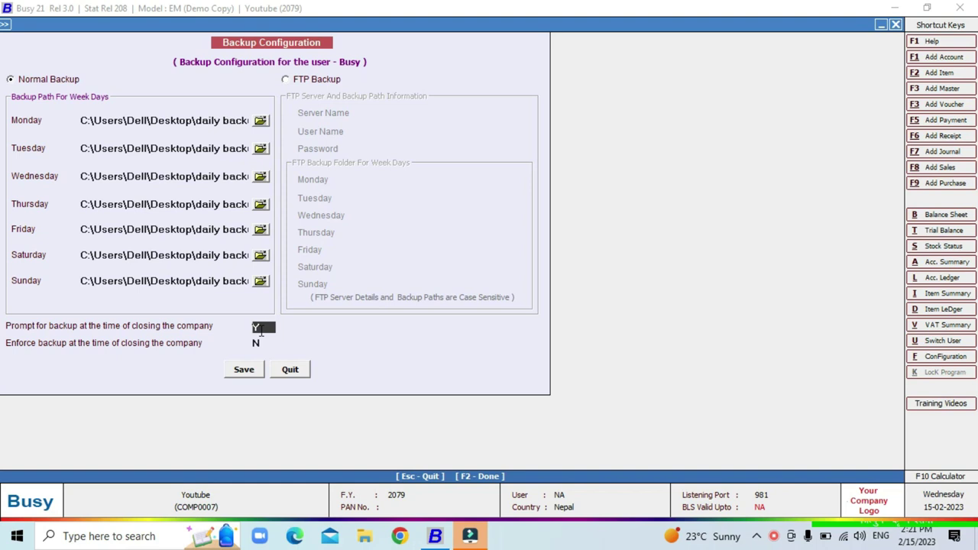
{"action": "key", "text": "Return"}
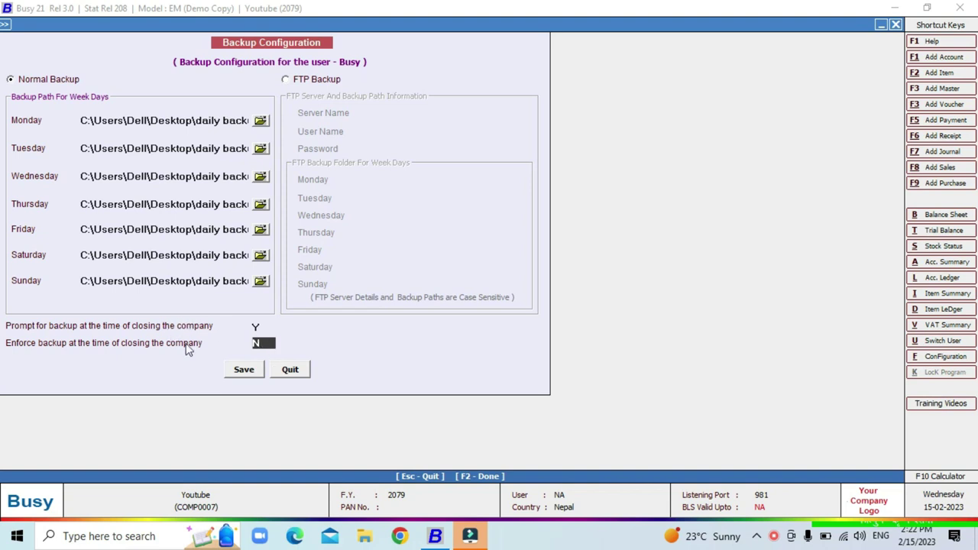
{"action": "left_click", "coordinate": [244, 370]}
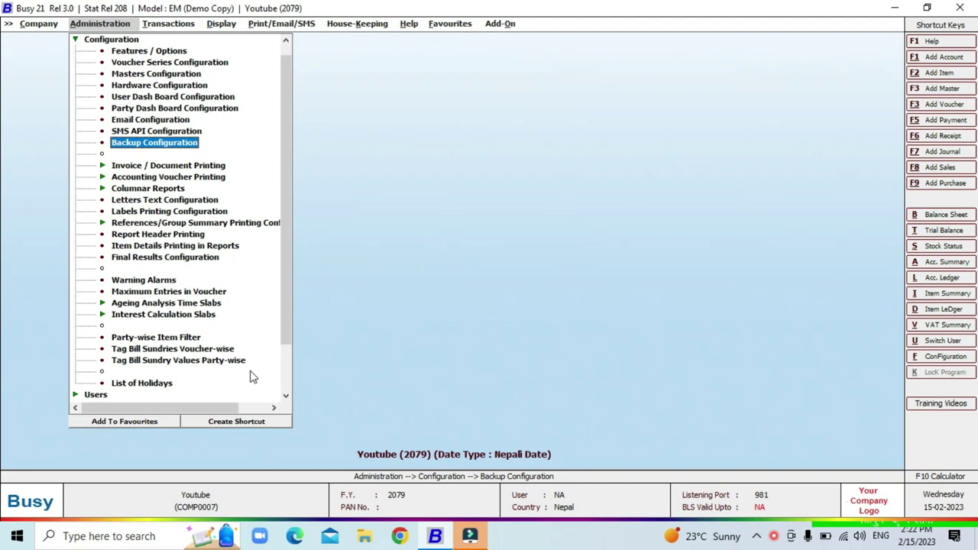
Step: Close the Youtube company and confirm closing it
{"action": "key", "text": "Escape"}
{"action": "key", "text": "Escape"}
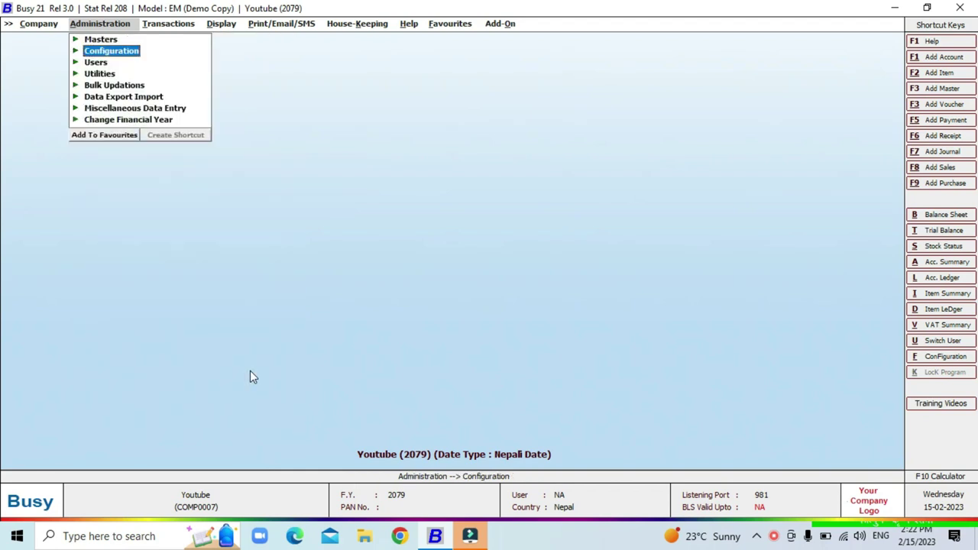
{"action": "key", "text": "Escape"}
{"action": "key", "text": "Left"}
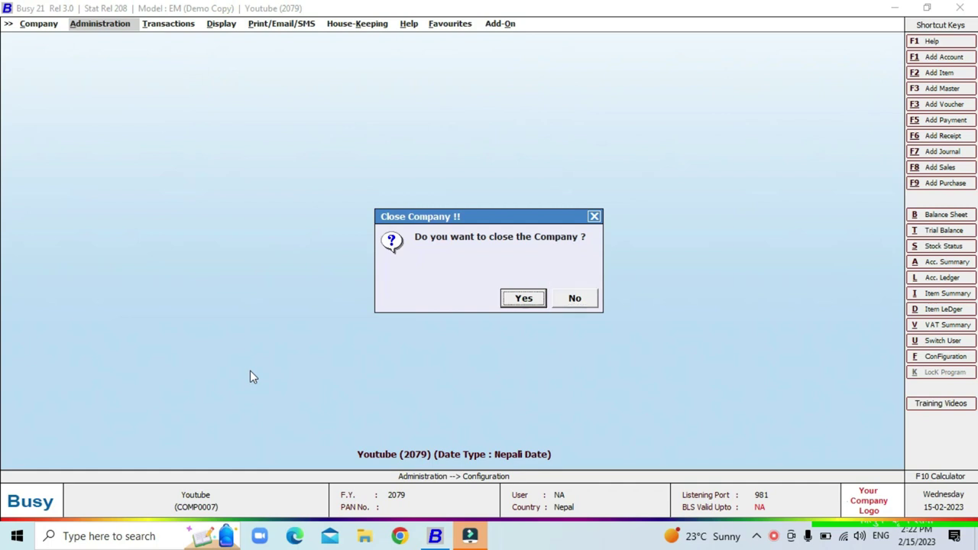
{"action": "key", "text": "Return"}
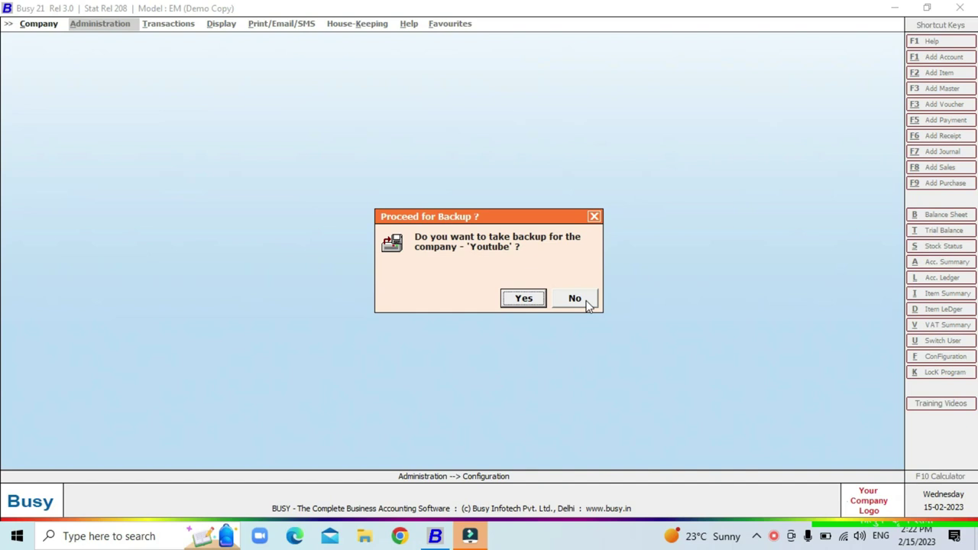
Step: Back up the Youtube company for all financial years to the daily backup\wednesday folder, declining the follow-up offer
{"action": "left_click", "coordinate": [531, 301]}
{"action": "left_click", "coordinate": [525, 299]}
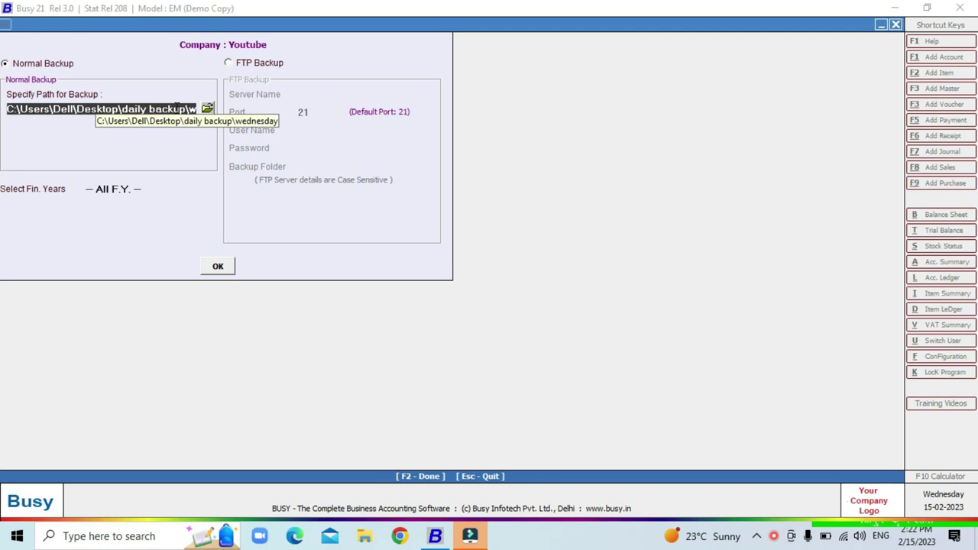
{"action": "key", "text": "Return"}
{"action": "key", "text": "Return"}
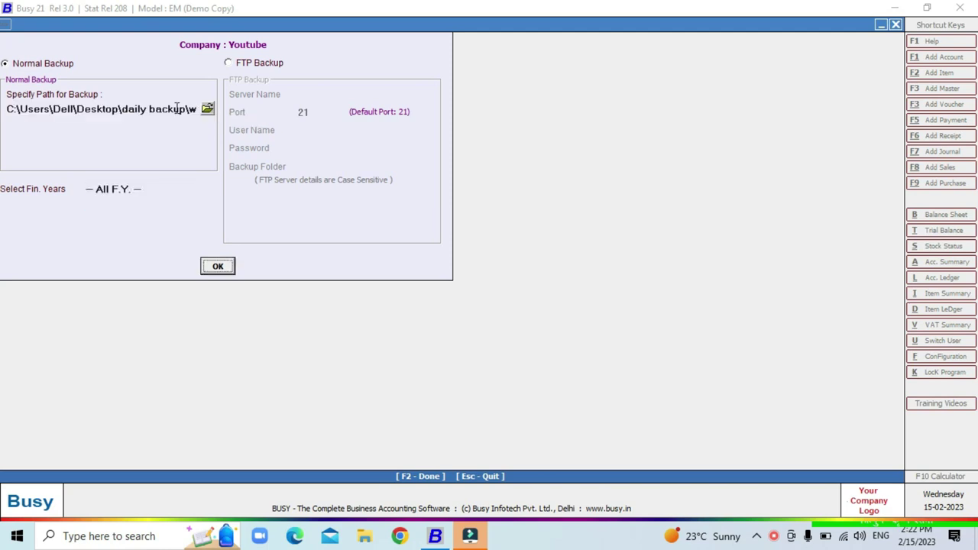
{"action": "key", "text": "Return"}
{"action": "key", "text": "Return"}
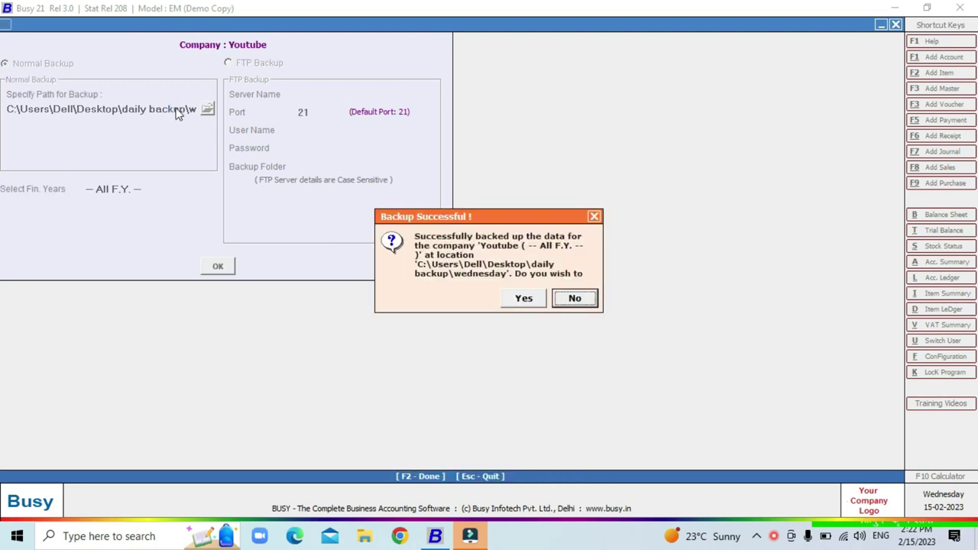
{"action": "key", "text": "Return"}
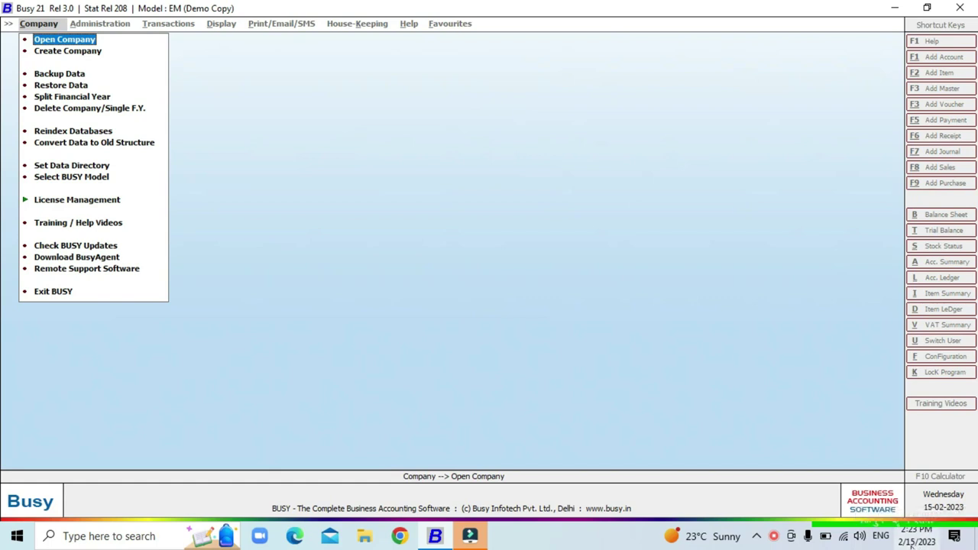
Step: Switch to File Explorer and inspect the contents of the wednesday and monday folders inside the desktop's daily backup folder
{"action": "left_click", "coordinate": [896, 9]}
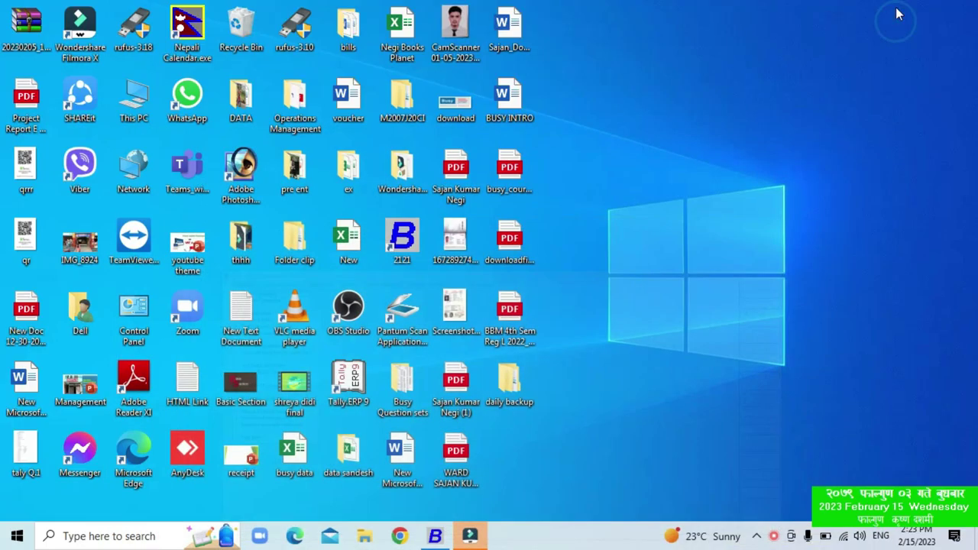
{"action": "double_click", "coordinate": [504, 386]}
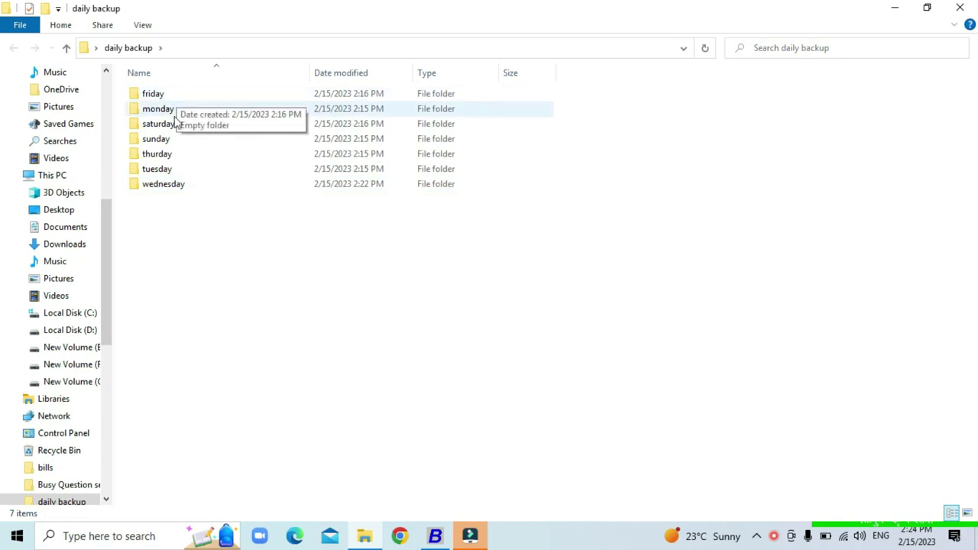
{"action": "double_click", "coordinate": [171, 186]}
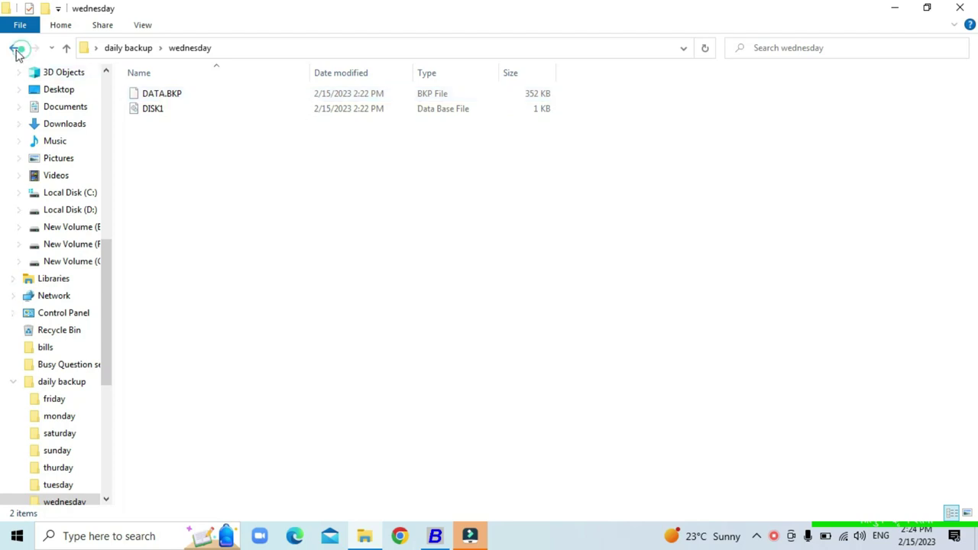
{"action": "left_click", "coordinate": [15, 50]}
{"action": "double_click", "coordinate": [163, 110]}
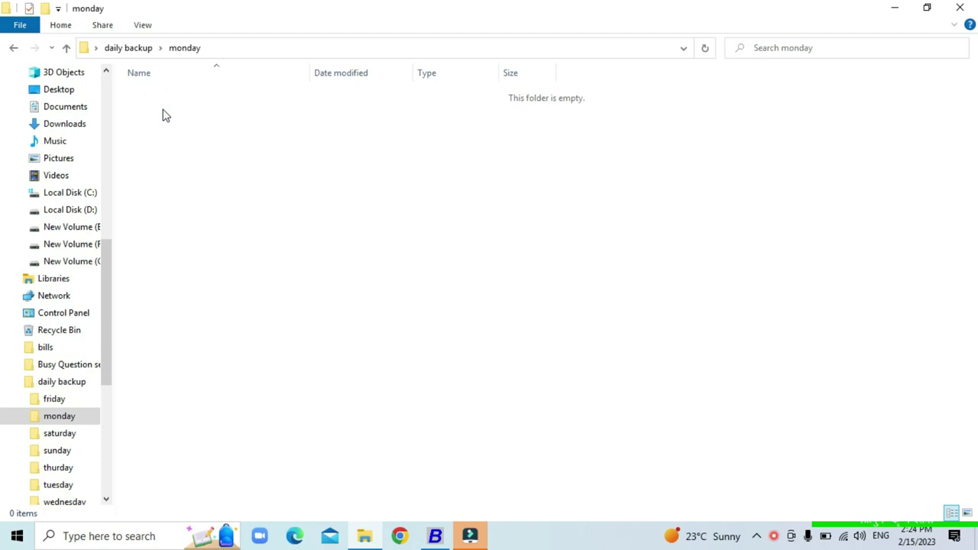
{"action": "left_click", "coordinate": [12, 48]}
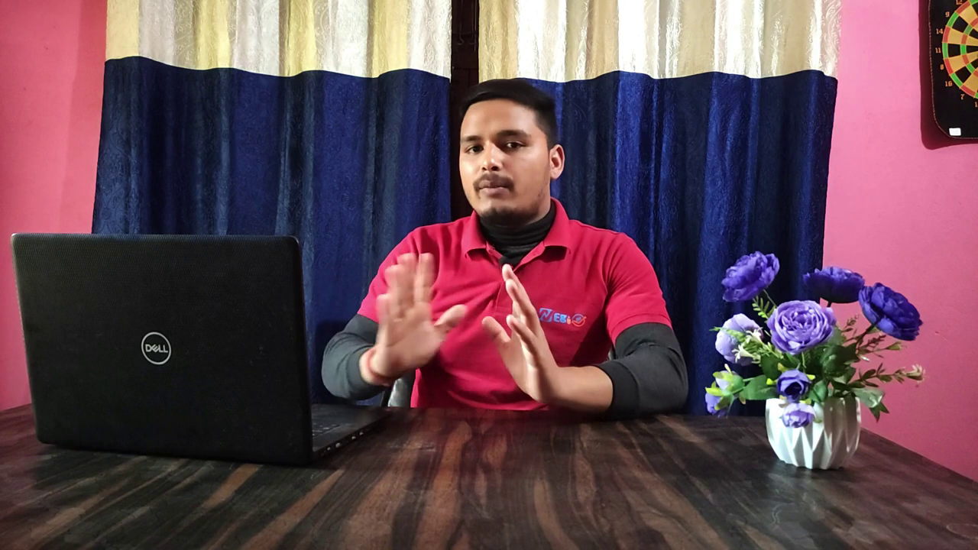